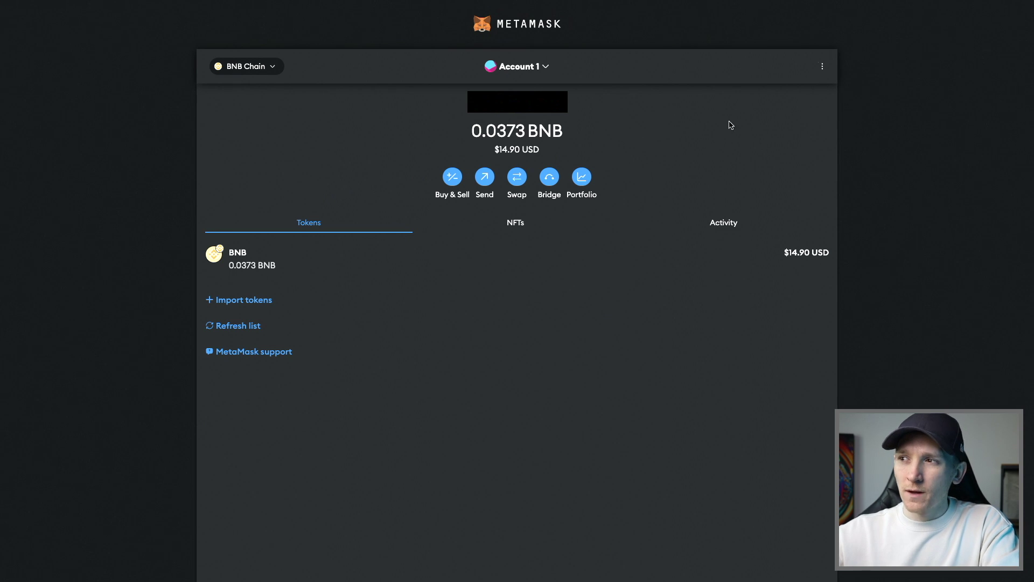
click(822, 66)
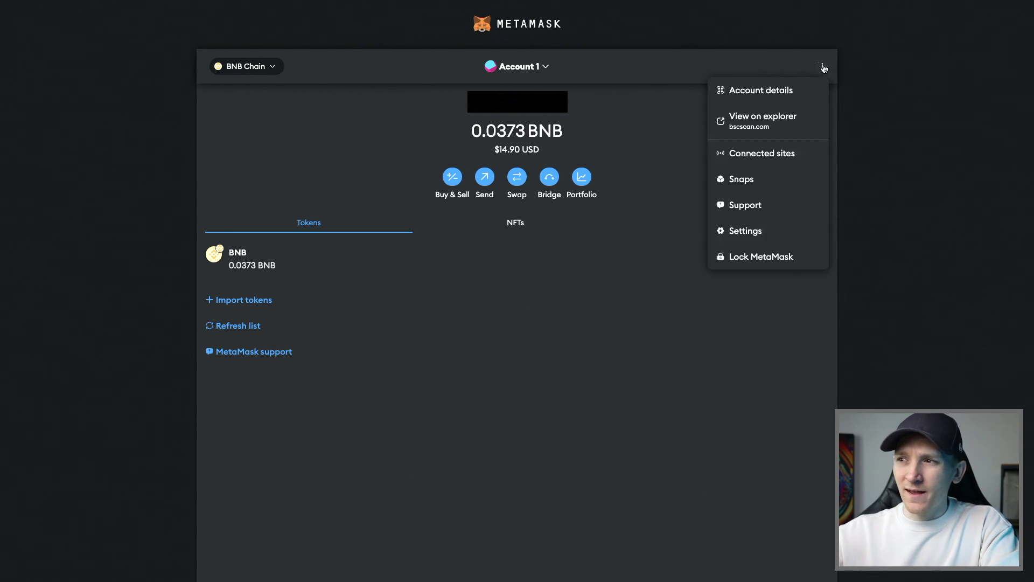
click(747, 231)
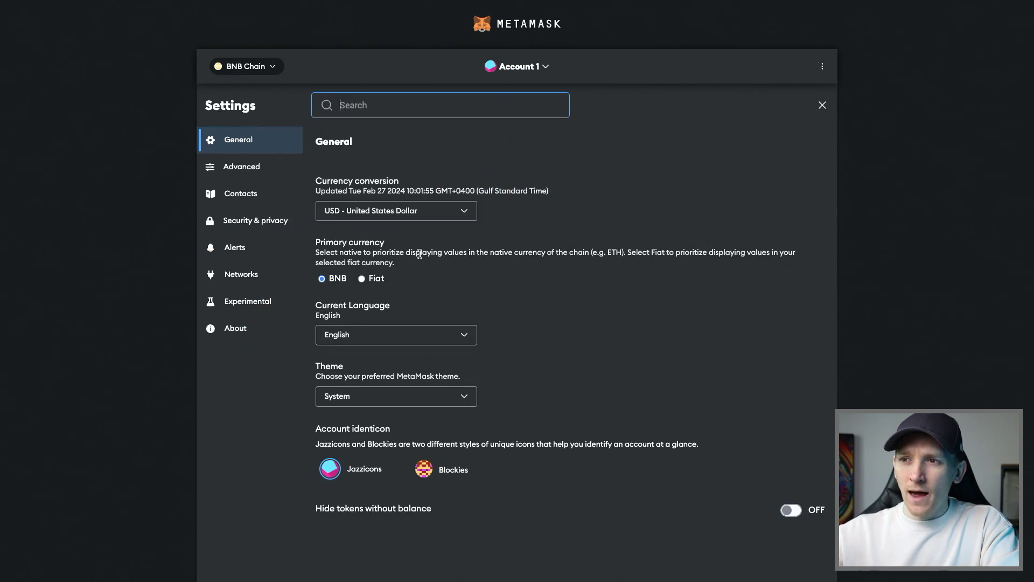
click(237, 281)
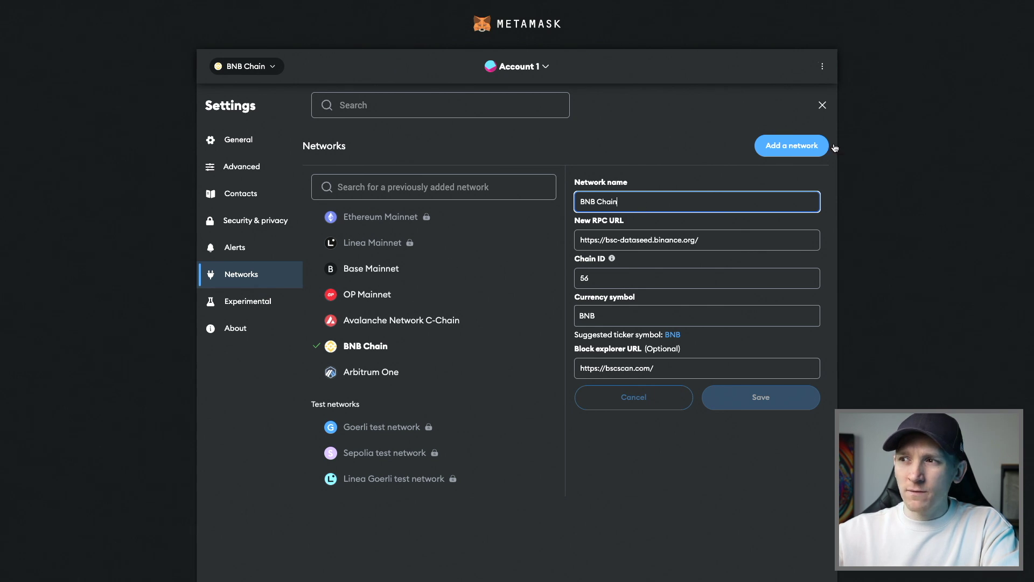
click(789, 157)
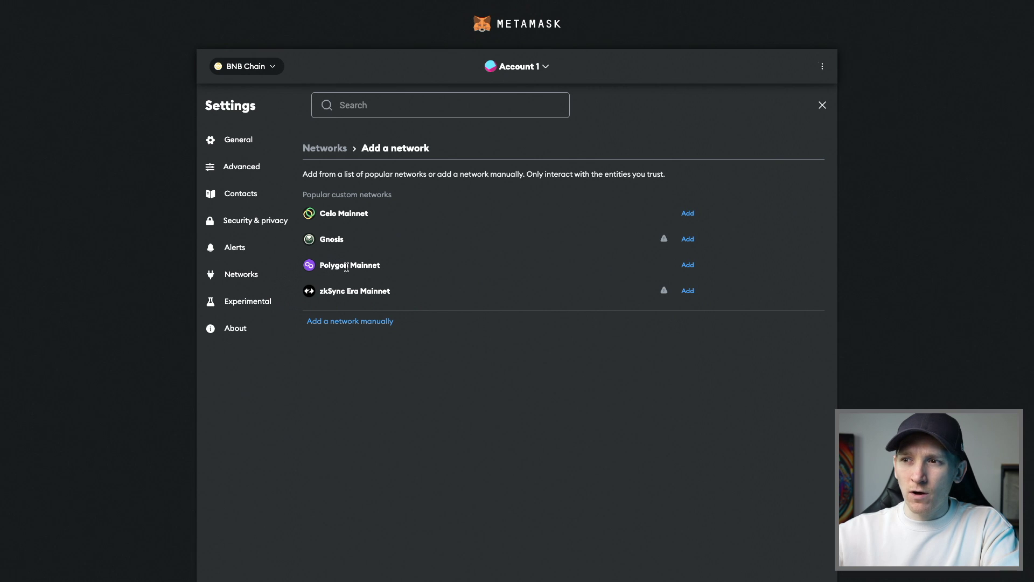
click(688, 266)
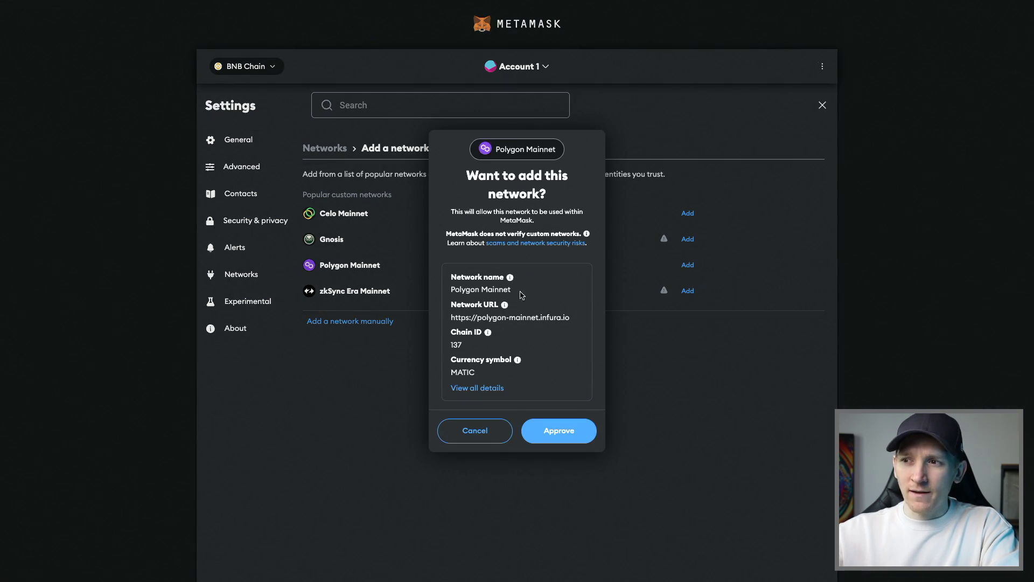
click(481, 435)
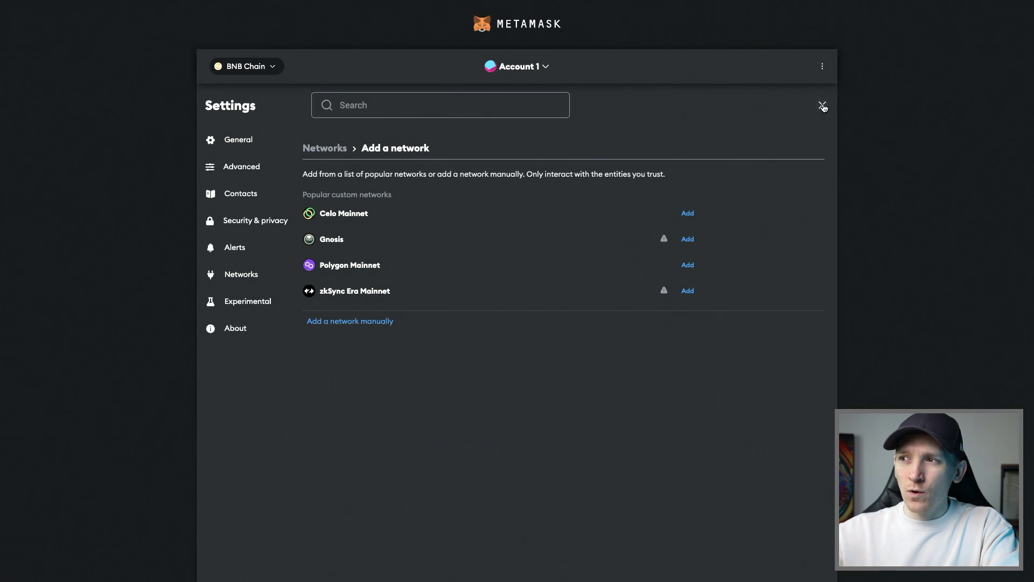
click(823, 105)
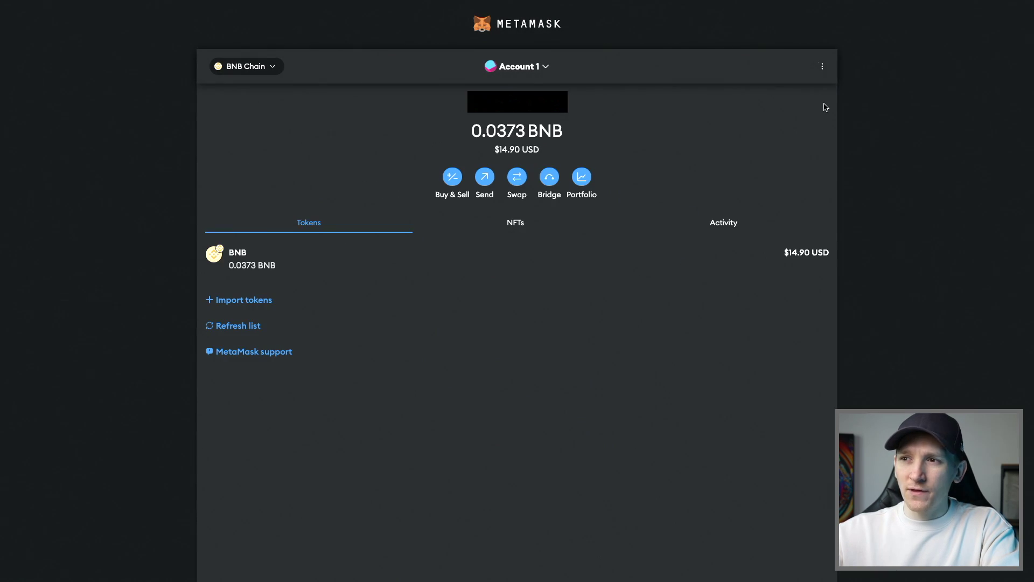
click(262, 65)
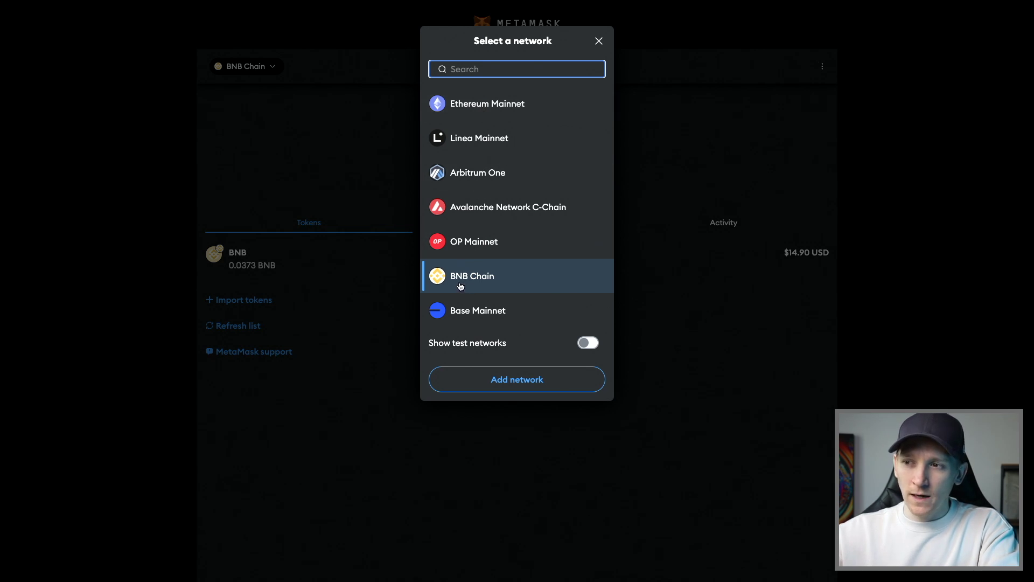
click(468, 278)
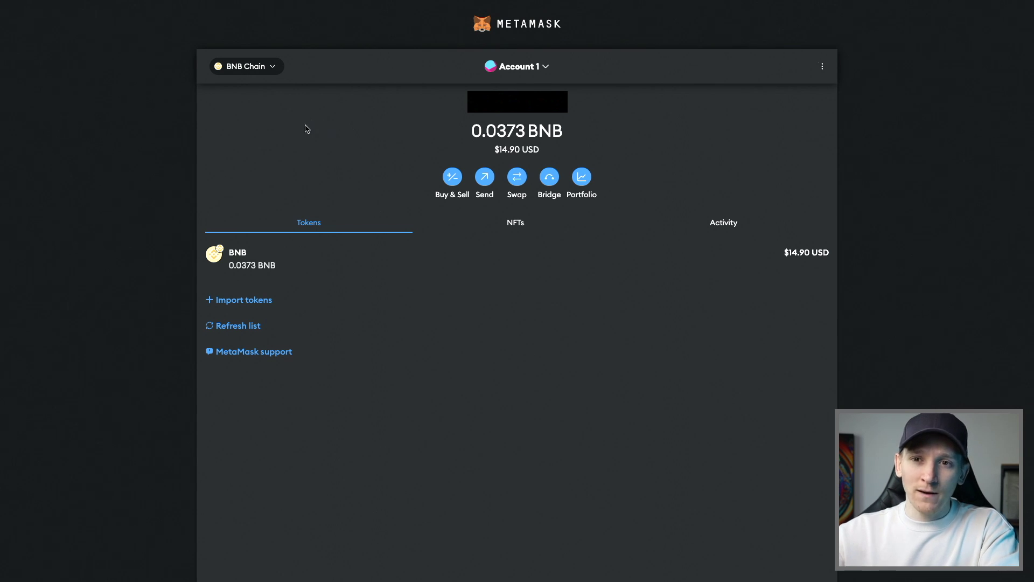
click(271, 67)
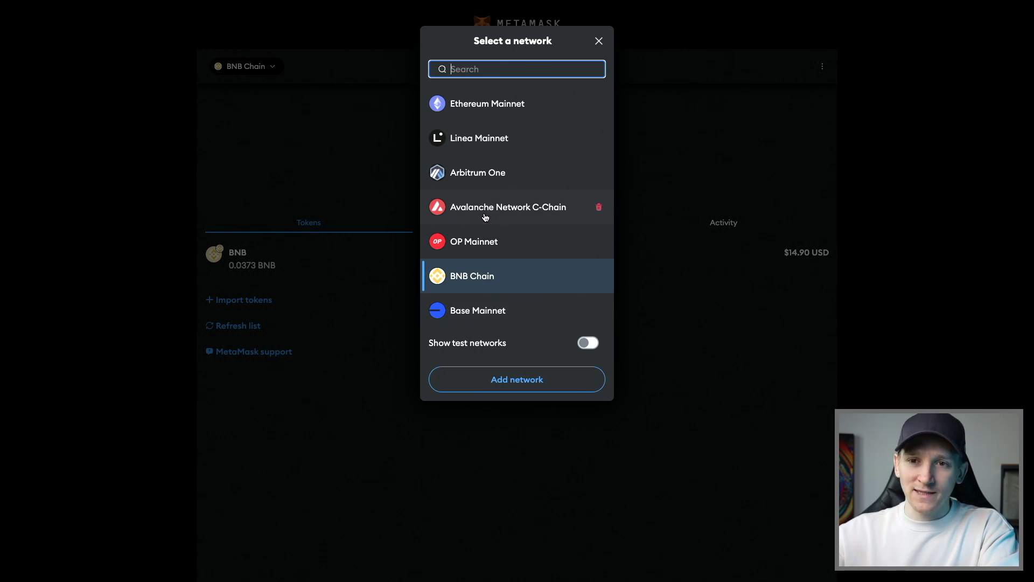
click(363, 175)
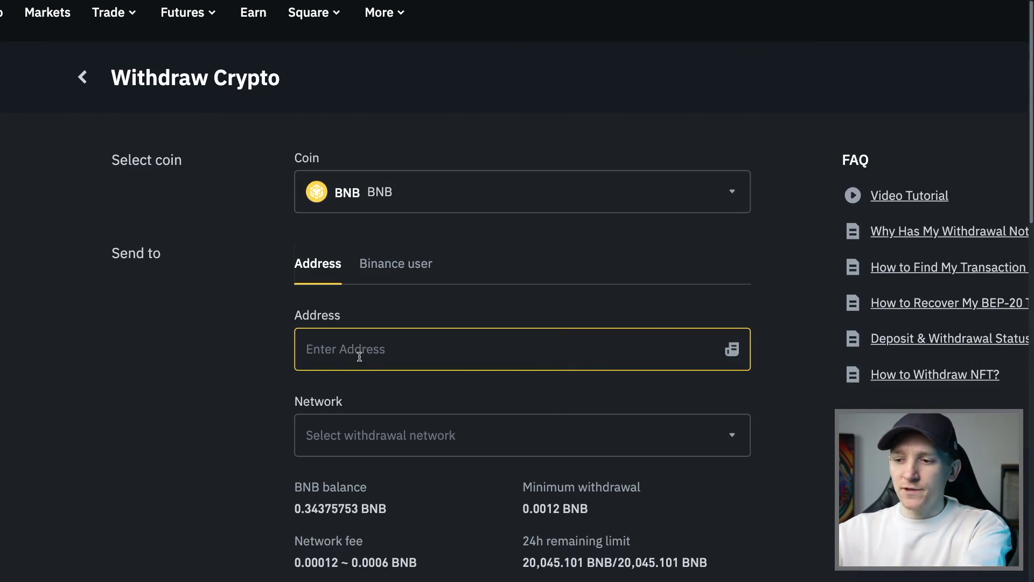
- Paste the receiving wallet address and confirm BSC BNB Smart Chain (BEP20) as the withdrawal network
key(ctrl+v)
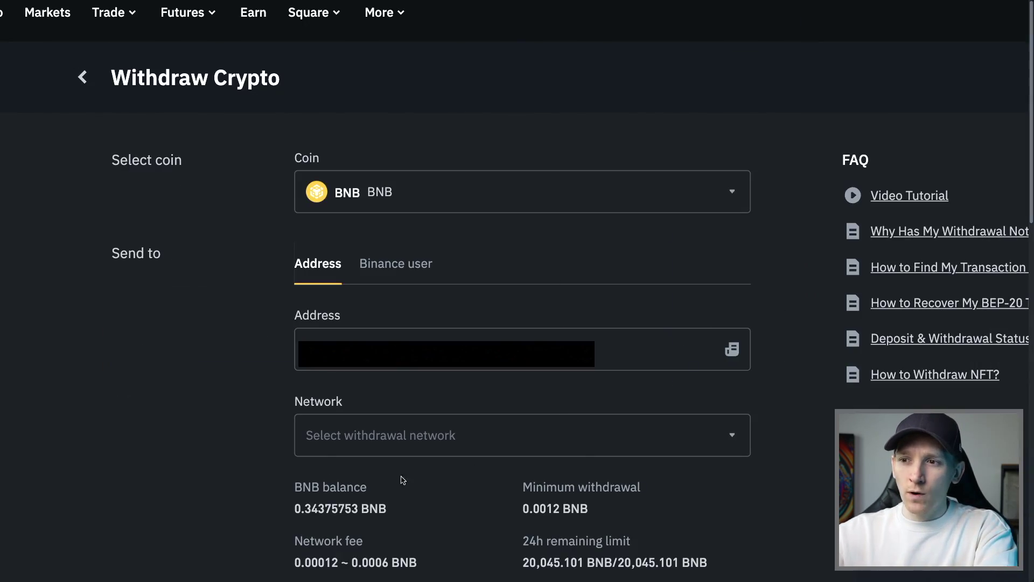
click(539, 435)
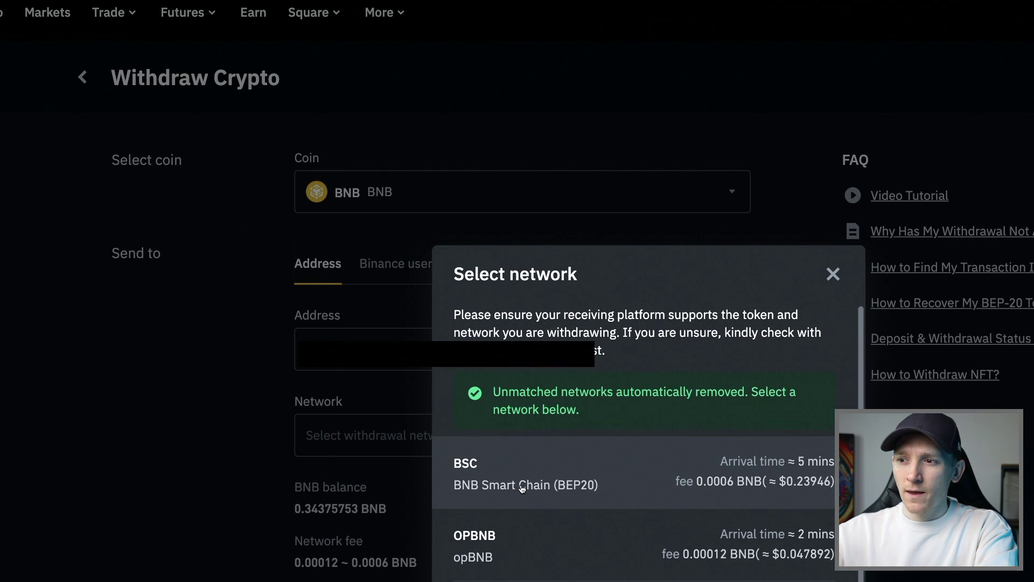
scroll(520, 485, down, 1)
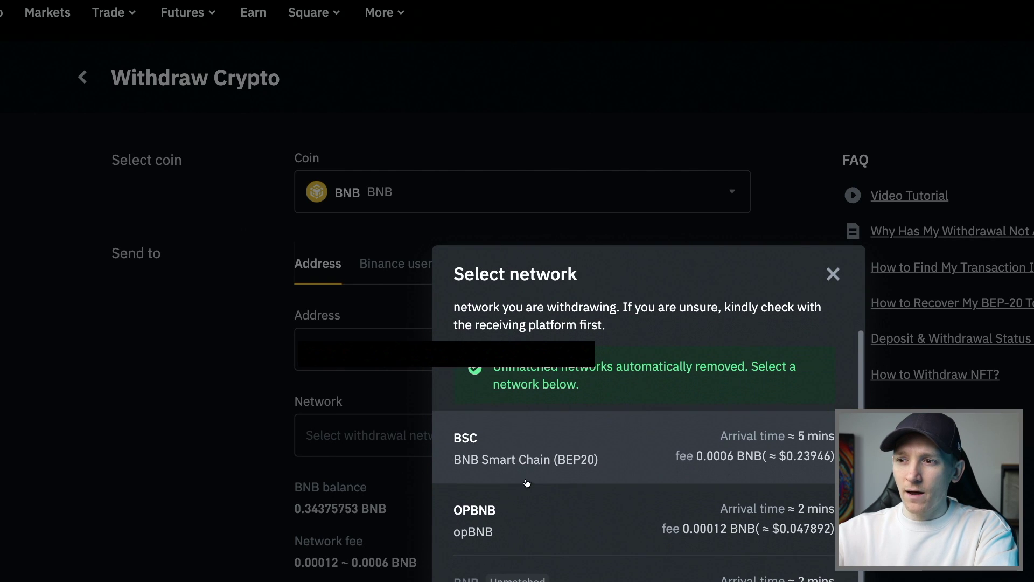
click(551, 445)
scroll(570, 512, down, 1)
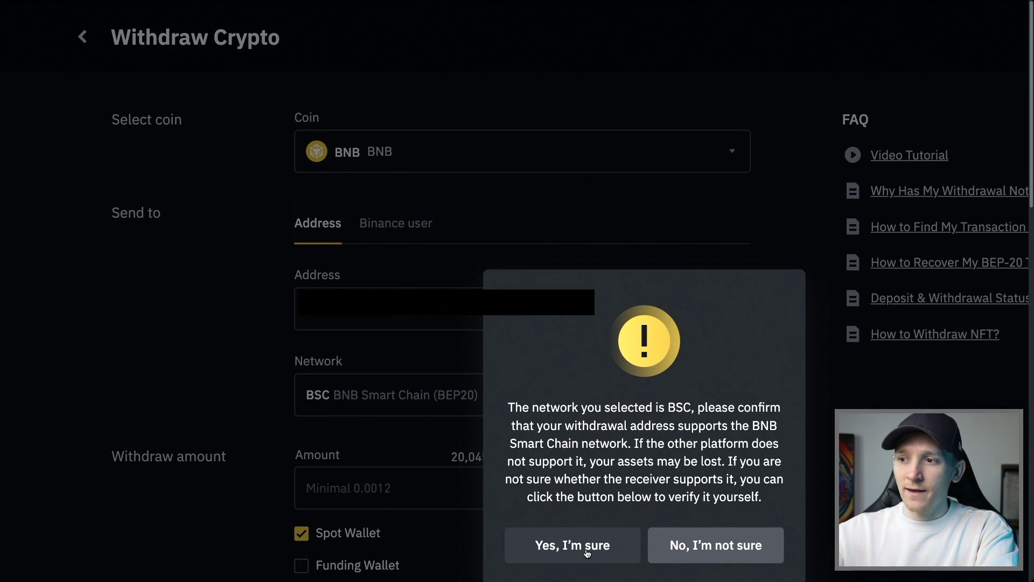
click(587, 553)
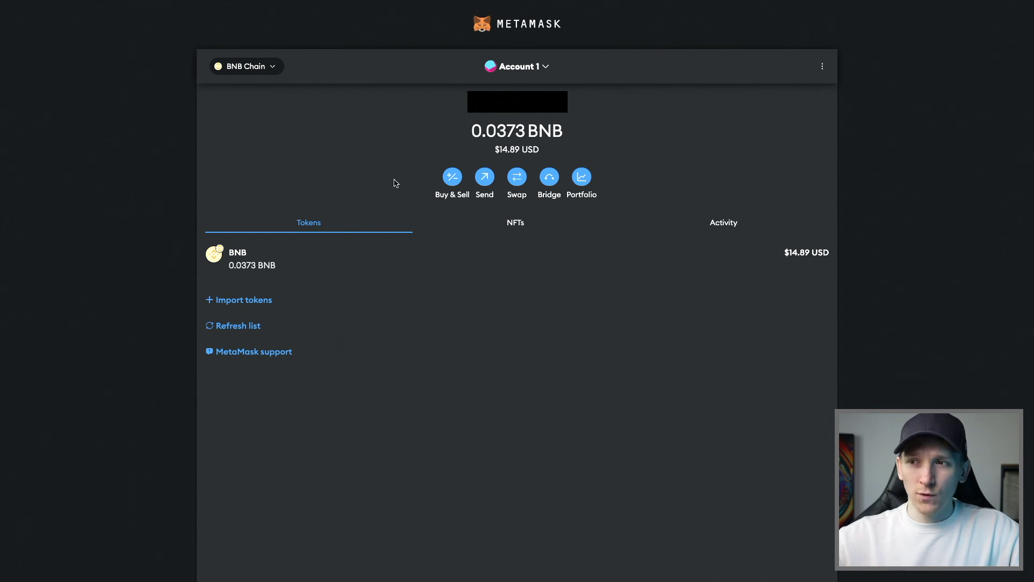
- Start a MetaMask swap from BNB with an amount of 0.01 BNB, then choose the token to receive
click(517, 178)
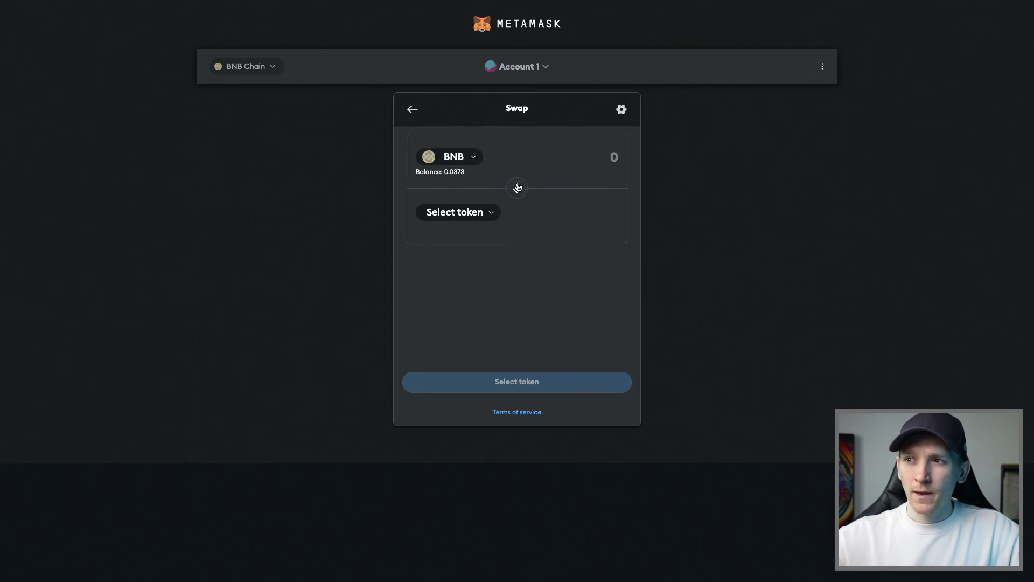
click(467, 167)
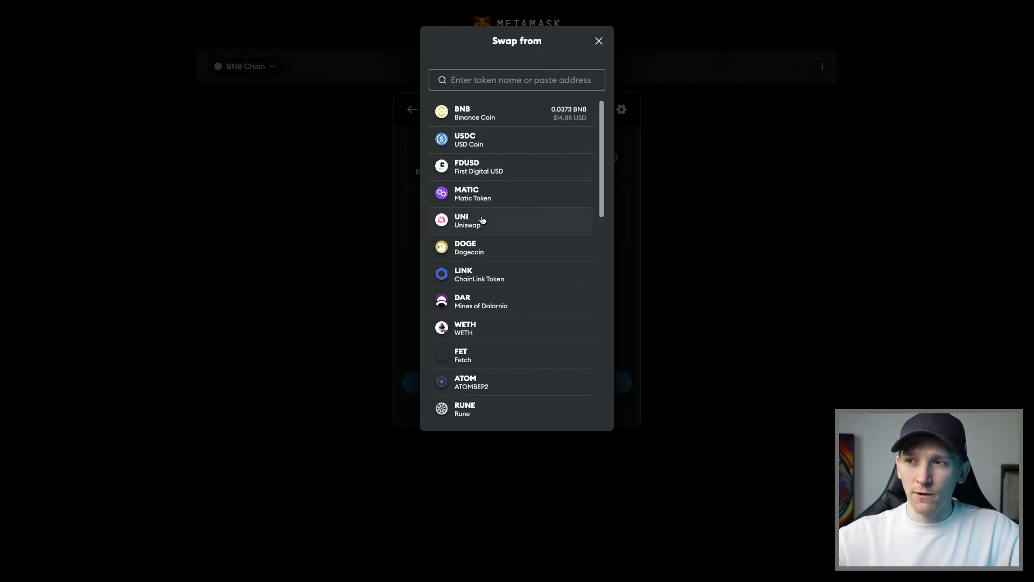
click(482, 114)
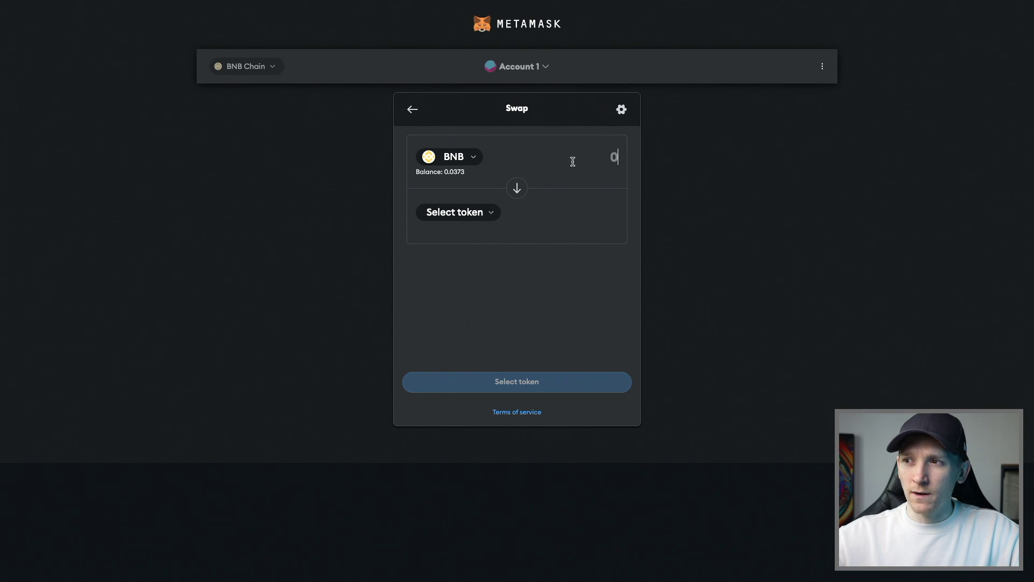
text(0.01)
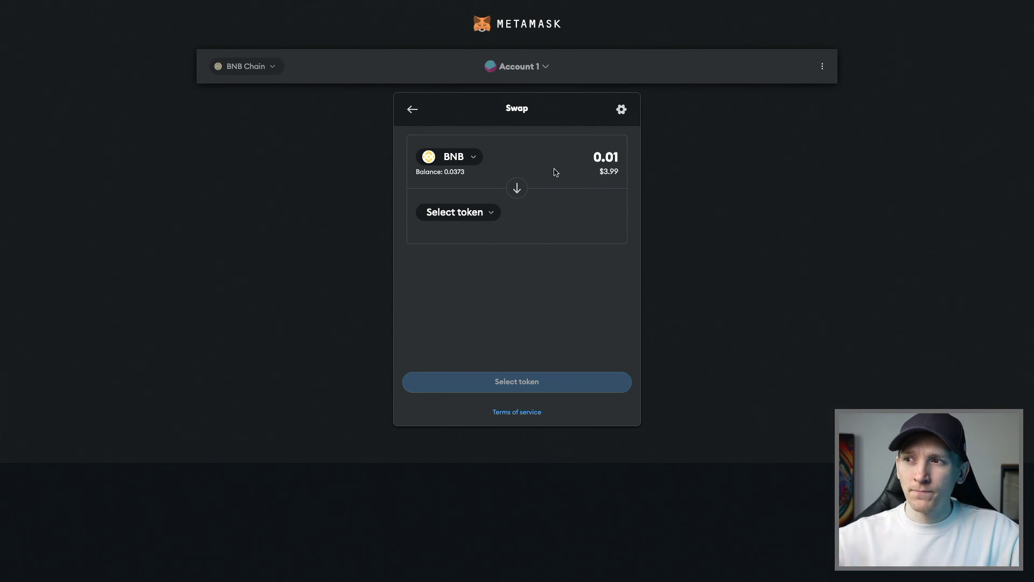
click(479, 219)
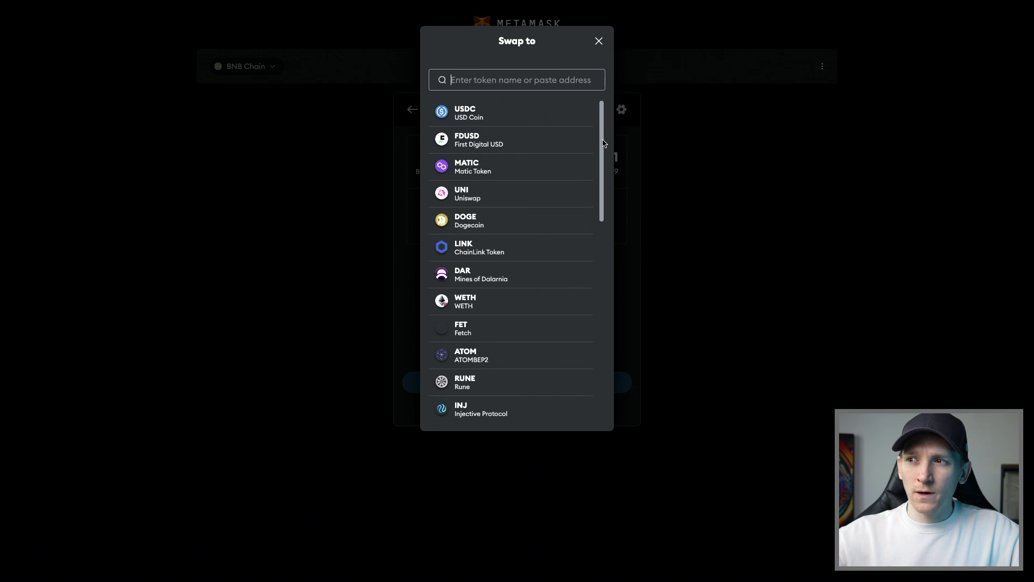
- Search the receive-token list for 'usdt' and follow the bscscan.com link to the BEP-20 Token Tracker
mouse_move(603, 143)
mouse_down()
mouse_move(602, 208)
mouse_move(602, 144)
mouse_up()
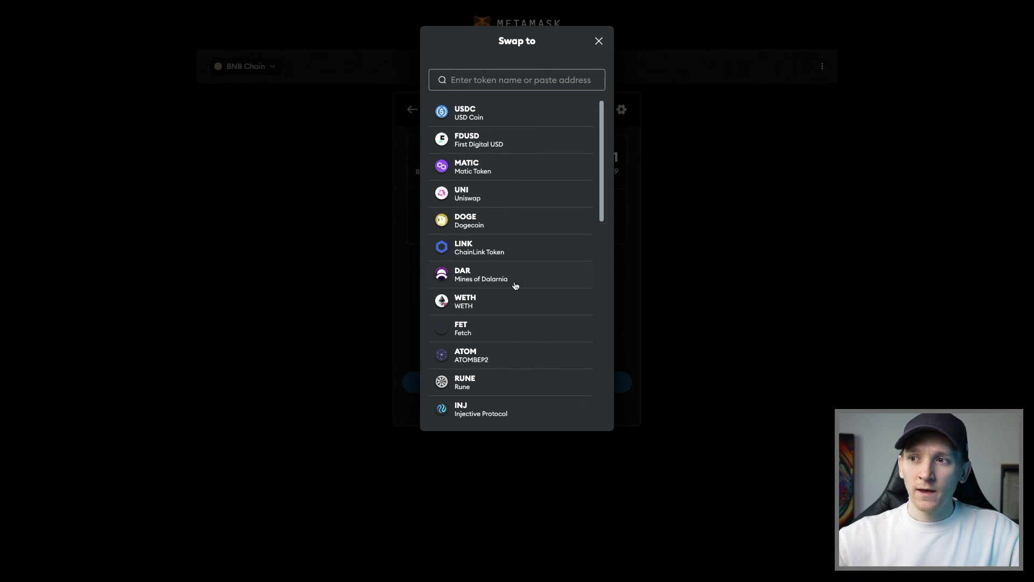
click(471, 81)
text(usdt)
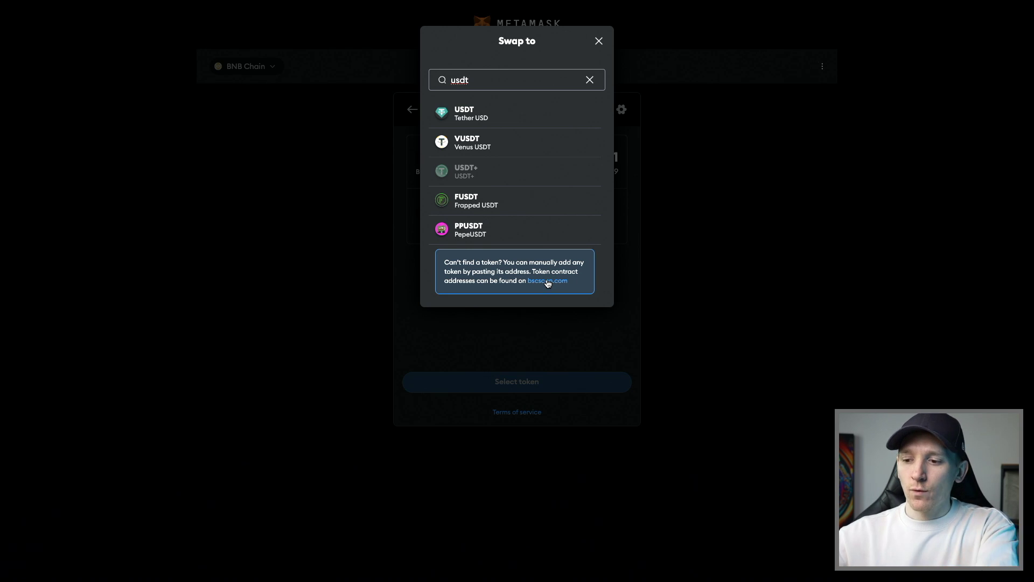
click(547, 281)
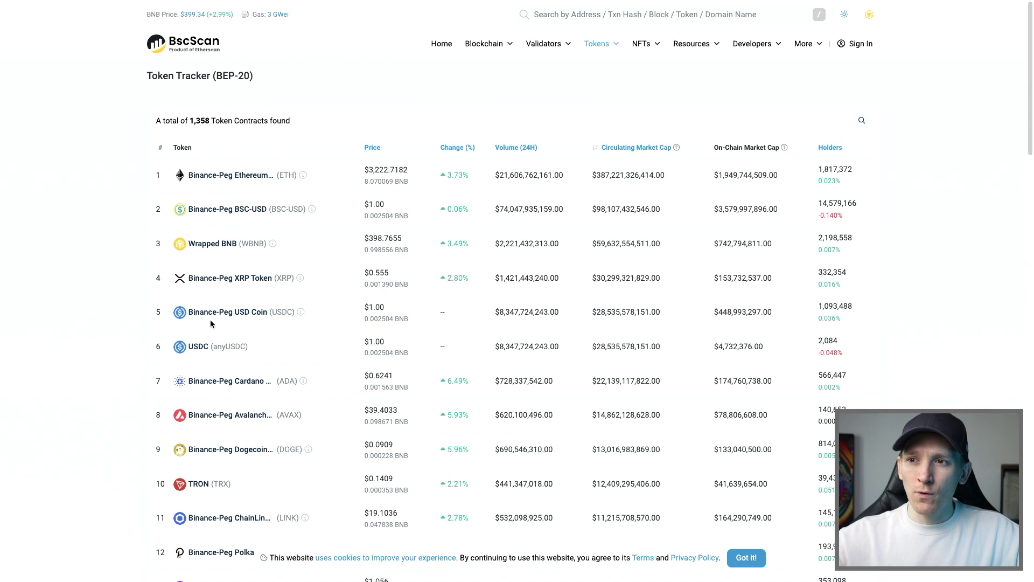
- Open BscScan's Binance-Peg USD Coin (USDC) page and copy its token contract address
click(237, 315)
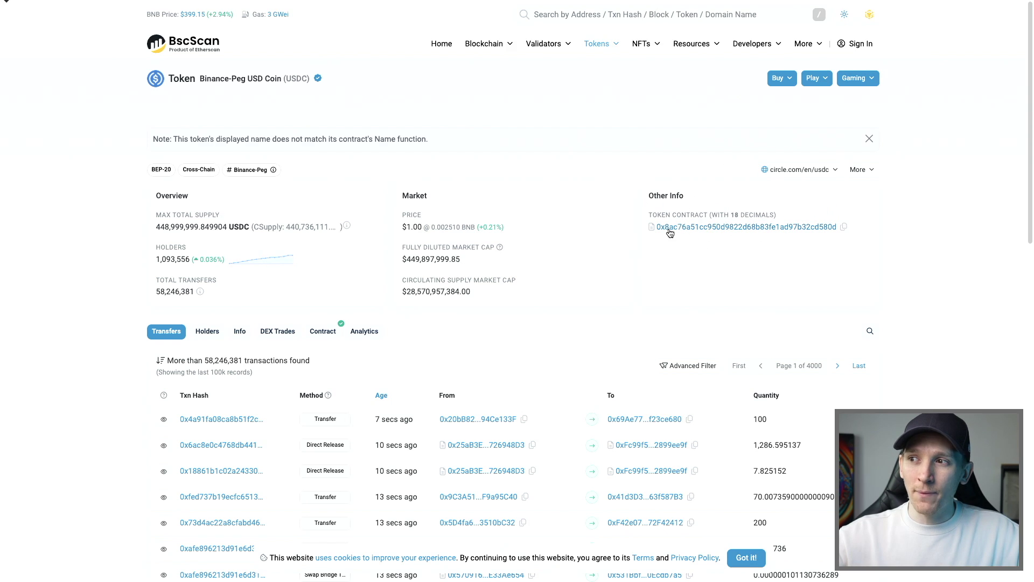
click(843, 228)
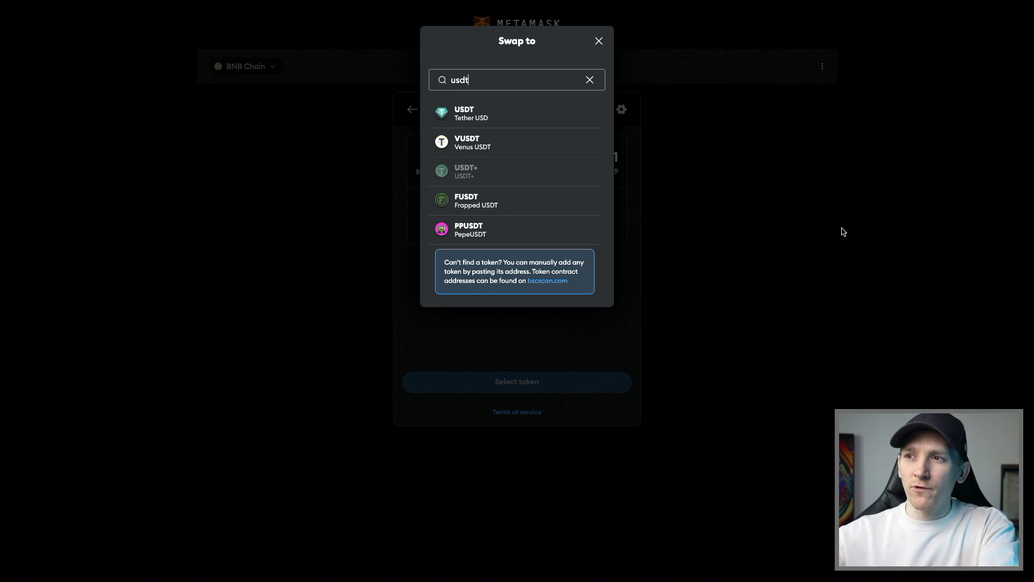
- Try the pasted contract address in the token search, then search 'usdt' and pick USDT (Tether USD)
click(590, 84)
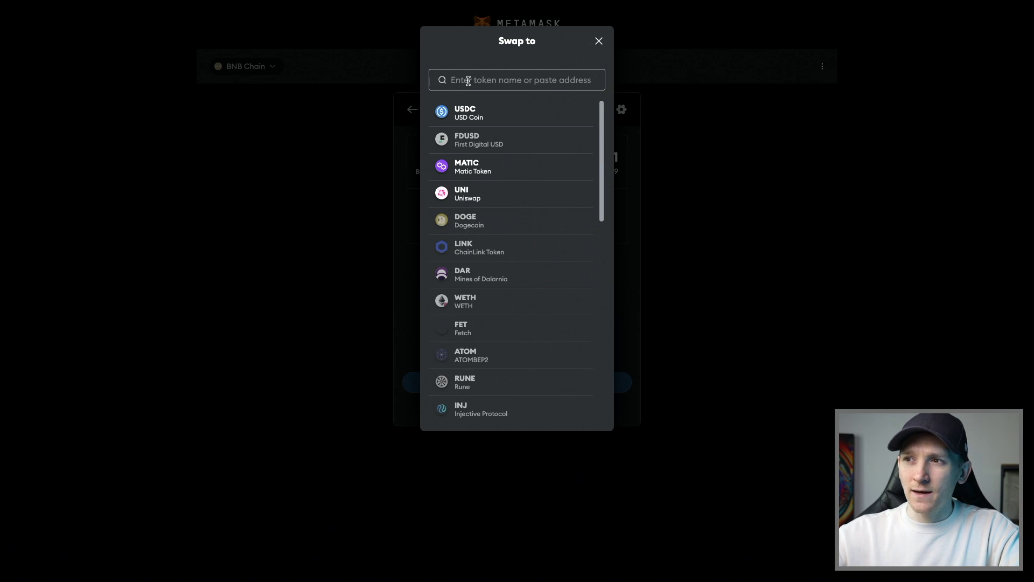
key(ctrl+v)
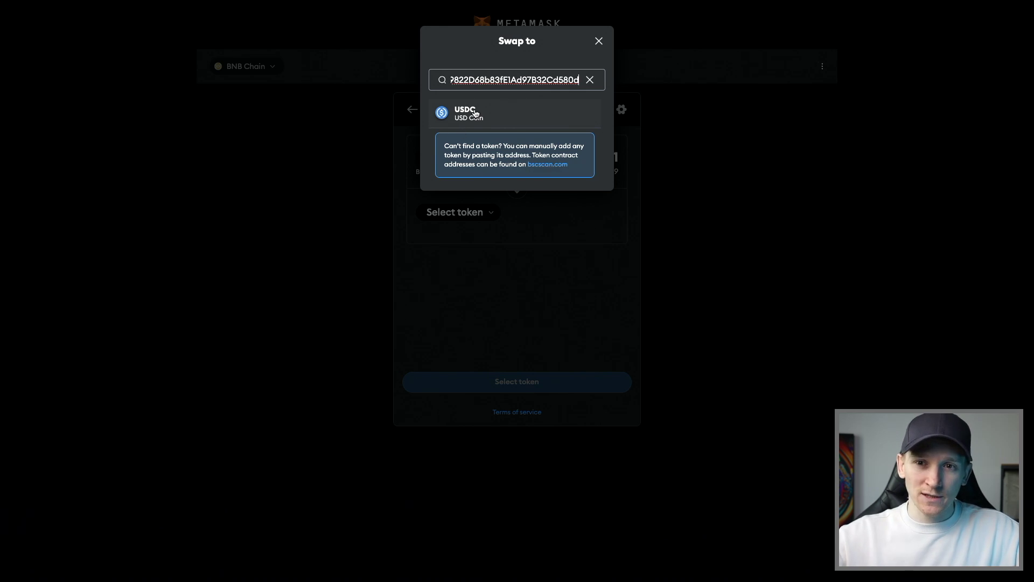
key(ctrl+a)
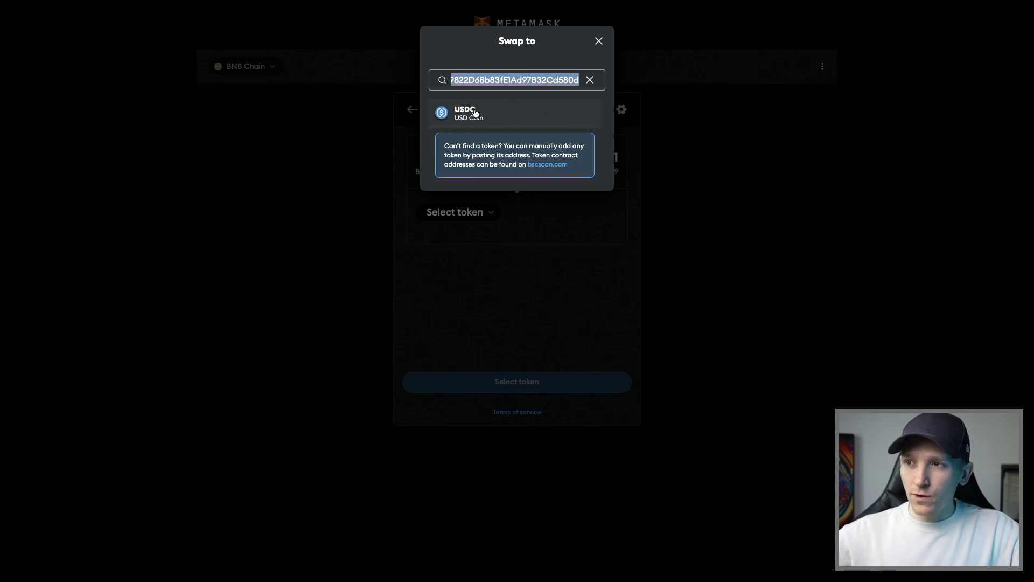
key(BackSpace)
text(usdt)
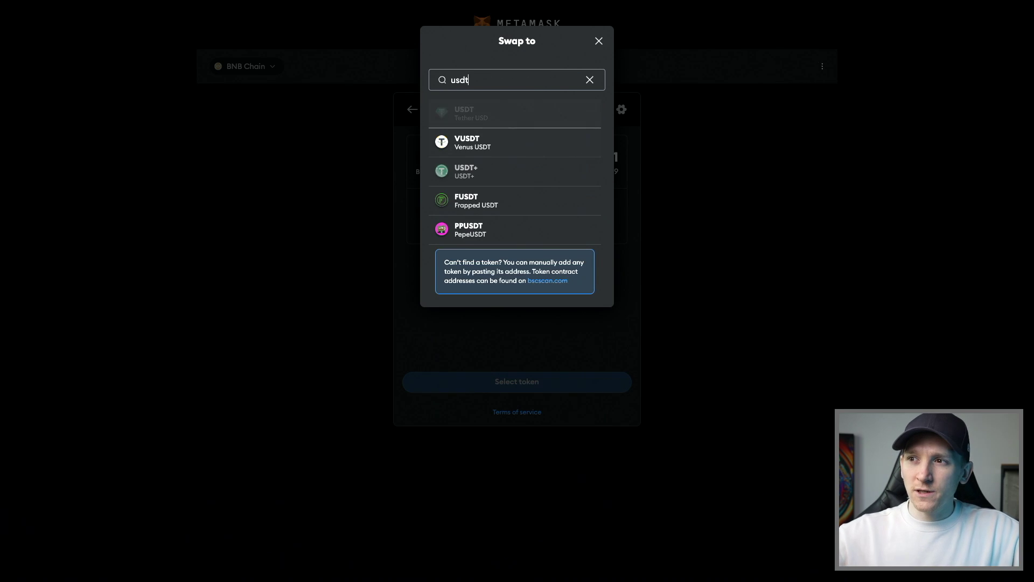
click(481, 112)
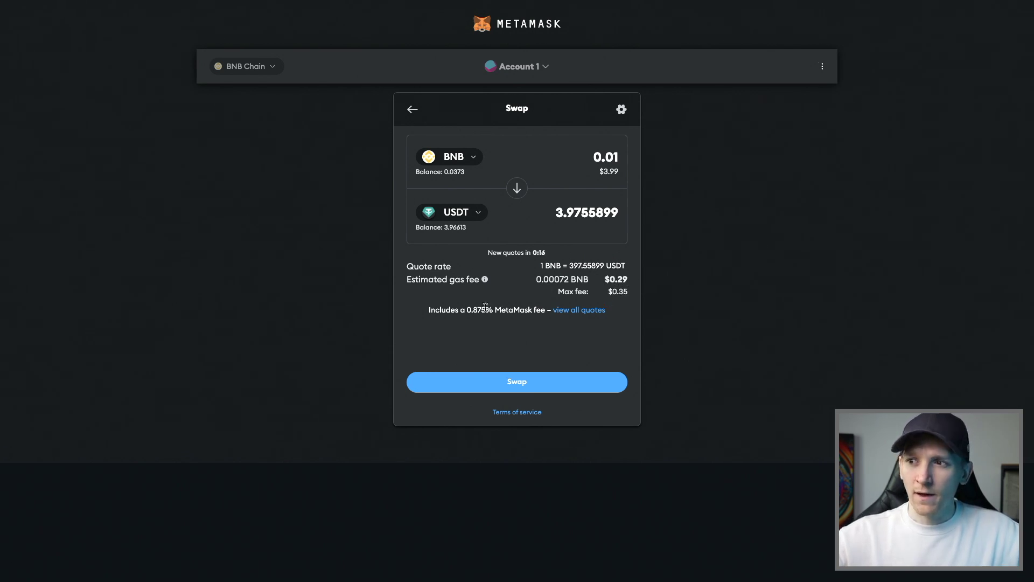
- Inspect the 0.875% MetaMask fee and open all three liquidity-source quotes for the swap
drag(455, 311, 502, 313)
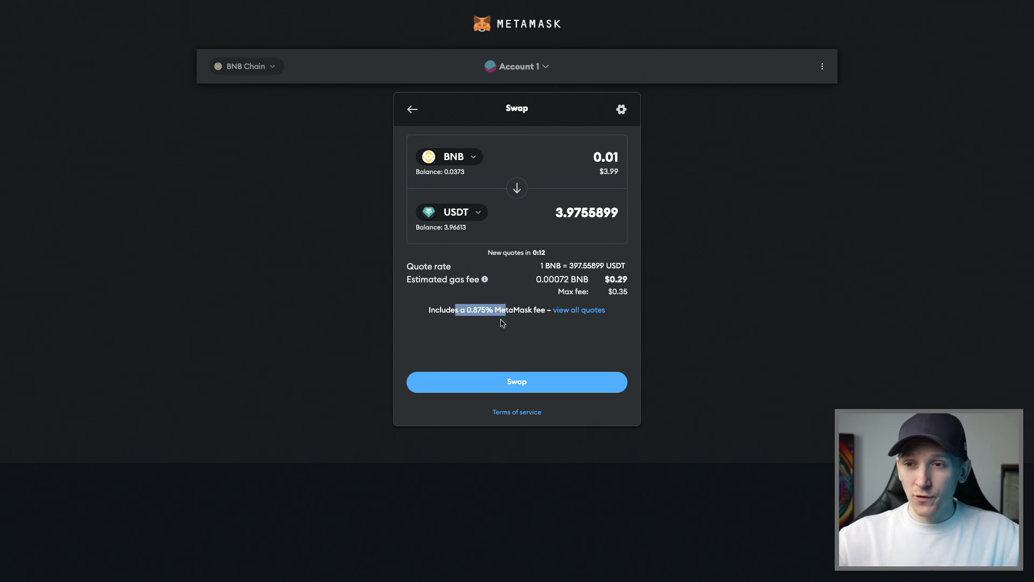
click(494, 311)
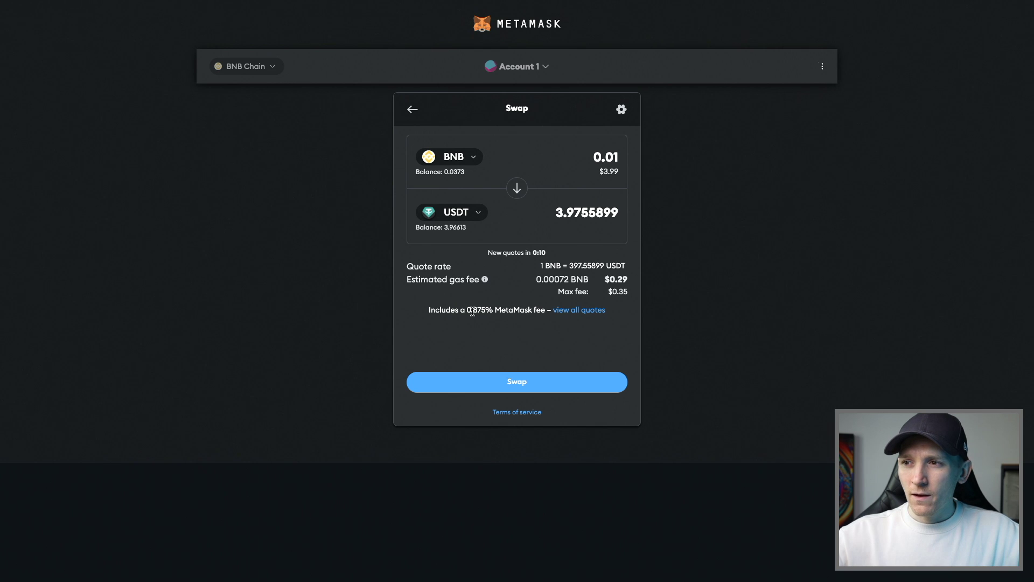
drag(501, 310, 455, 310)
click(467, 310)
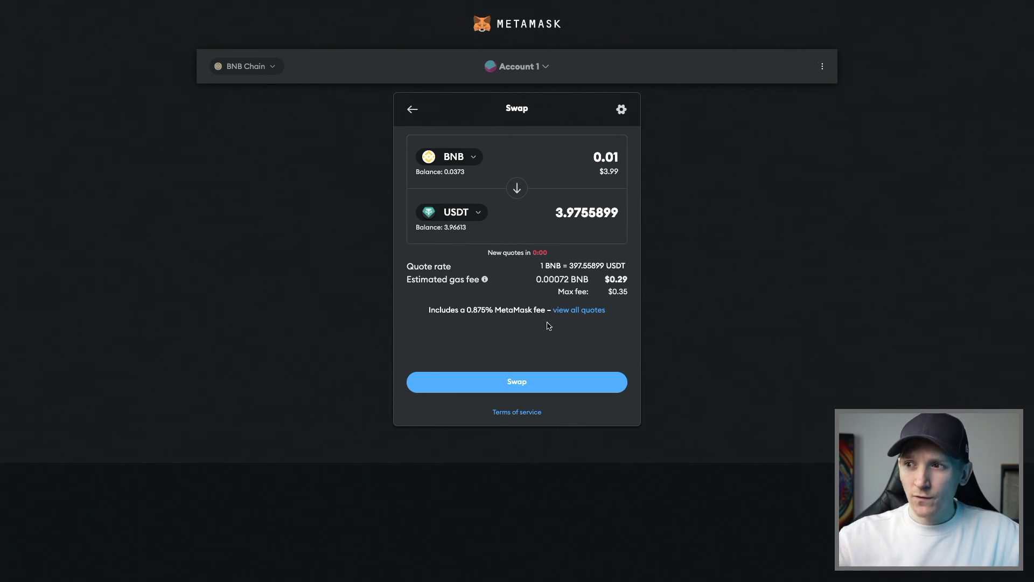
click(573, 312)
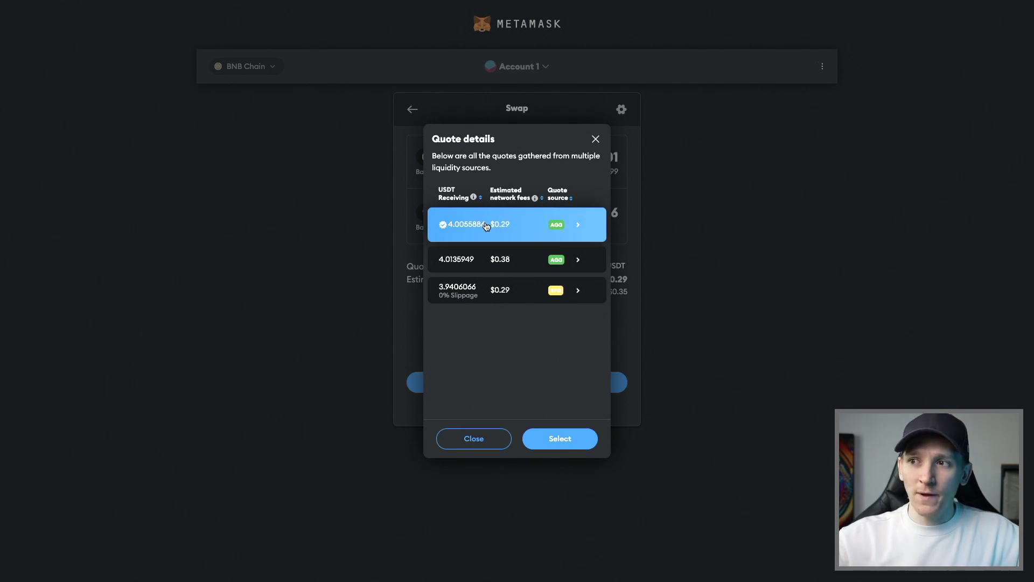
- Select the top 4.0055886 USDT quote, submit the BNB-to-USDT swap, and close the completion notice
click(577, 445)
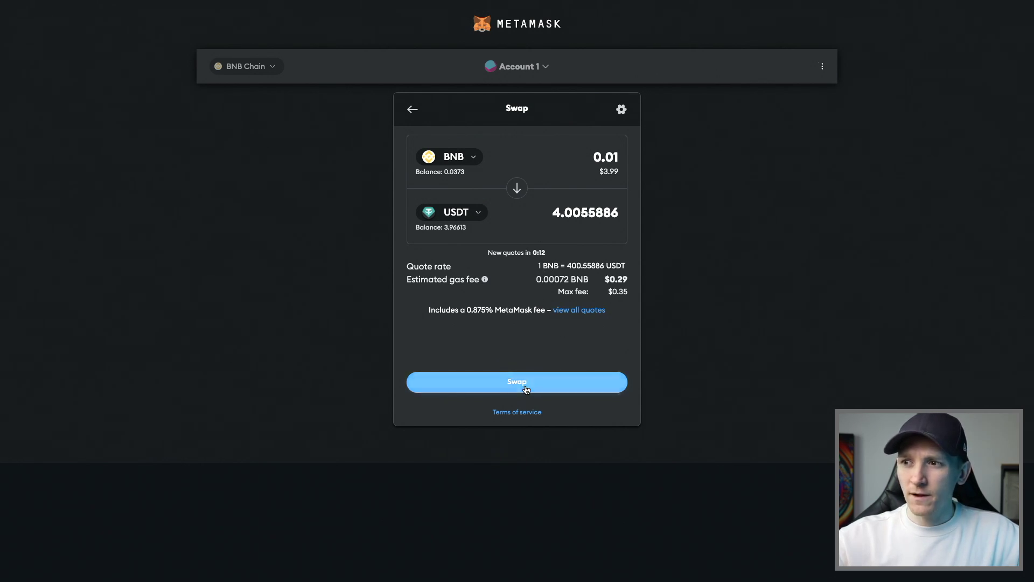
click(526, 387)
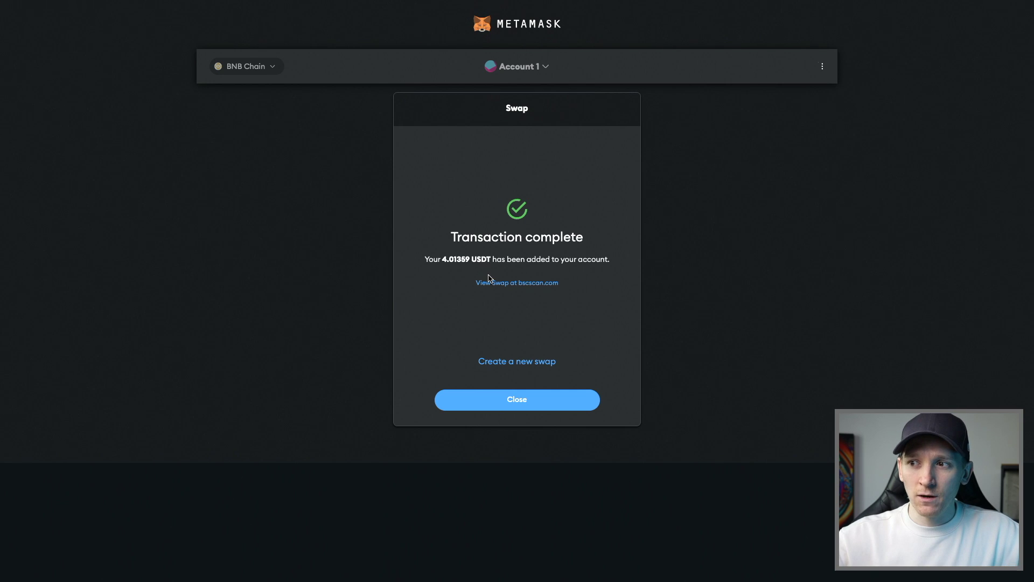
click(519, 403)
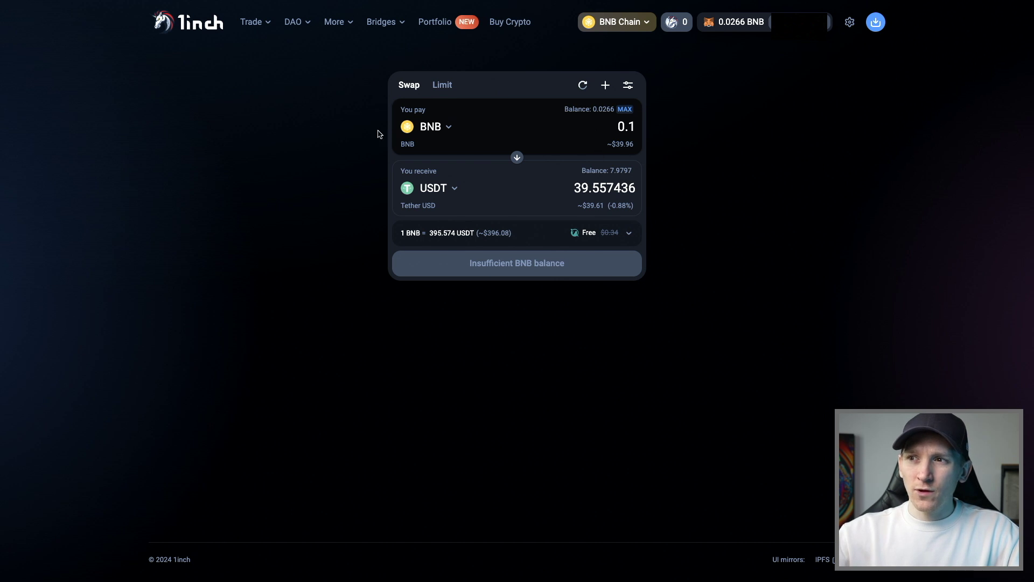
- Set the 1inch pay amount to the maximum 0.02538 BNB balance, quoting 9.784443 USDT
click(623, 109)
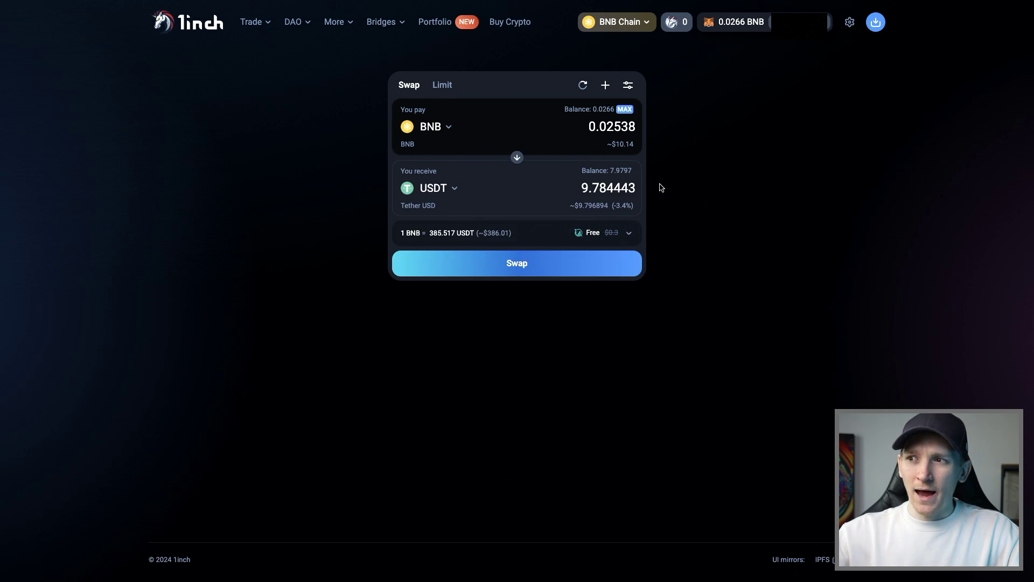
mouse_move(628, 237)
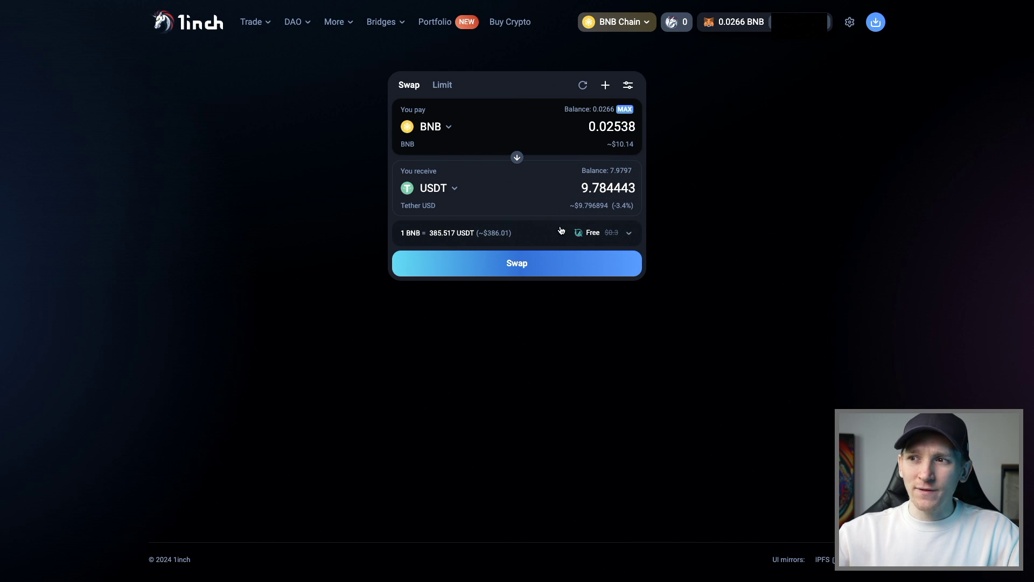